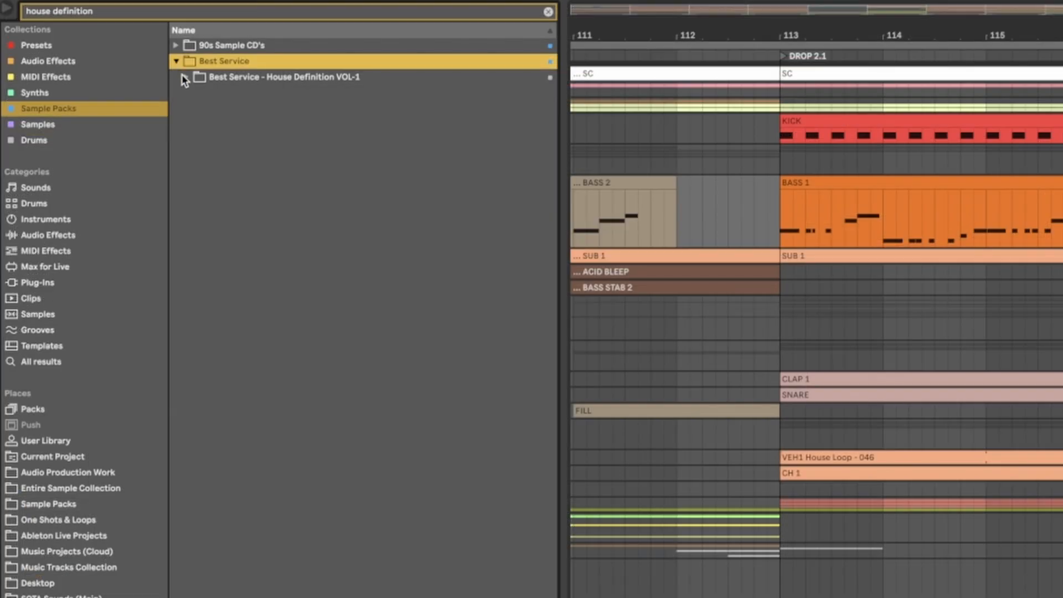
- Browse the House Definition VOL-1 pack to Instruments, Basses Note C, and preview several bass samples, including Bass Note C (25).wav
{"action": "left_click", "coordinate": [97, 53]}
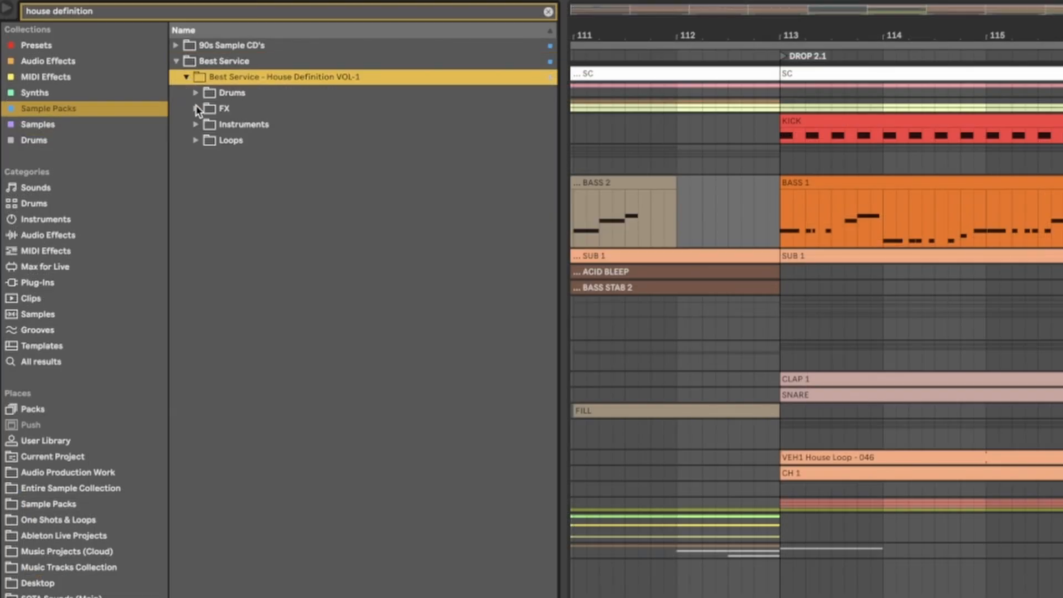
{"action": "left_click", "coordinate": [195, 124]}
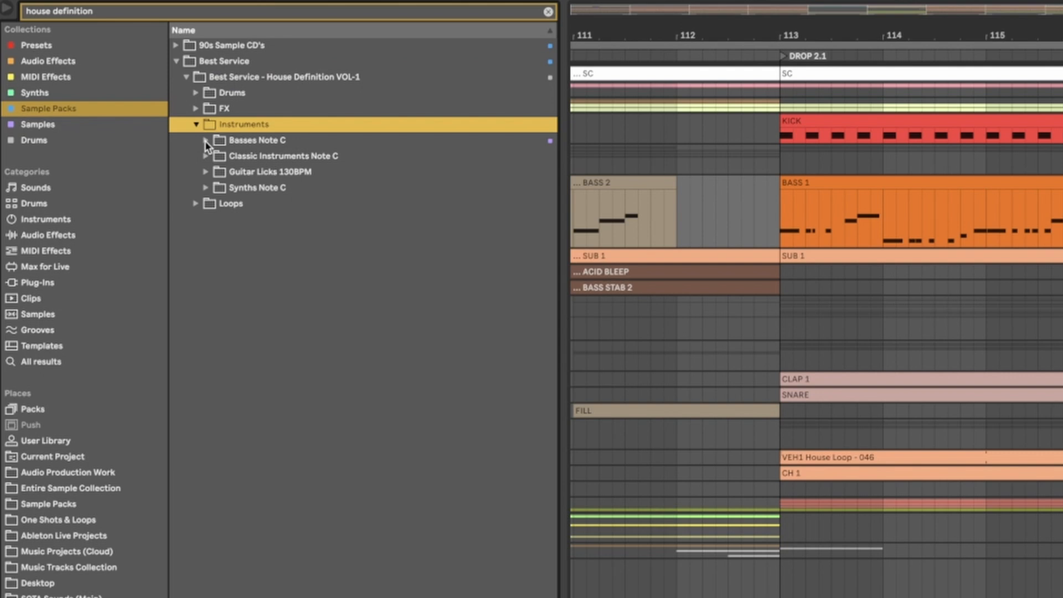
{"action": "left_click", "coordinate": [205, 141]}
{"action": "left_click", "coordinate": [252, 203]}
{"action": "left_click", "coordinate": [326, 361]}
{"action": "left_click", "coordinate": [341, 534]}
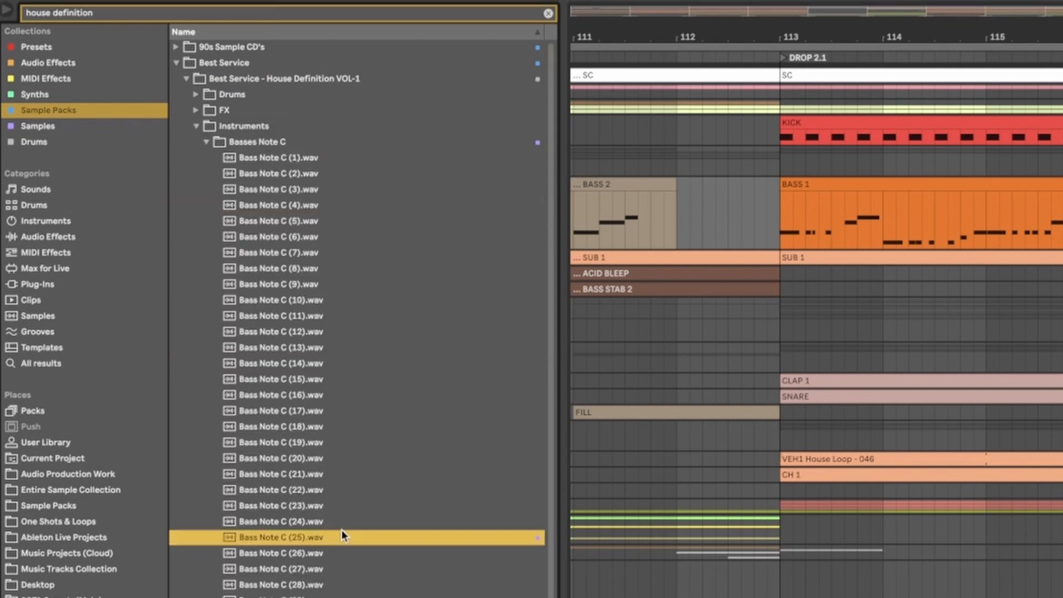
{"action": "left_click", "coordinate": [343, 395]}
{"action": "left_click", "coordinate": [348, 490]}
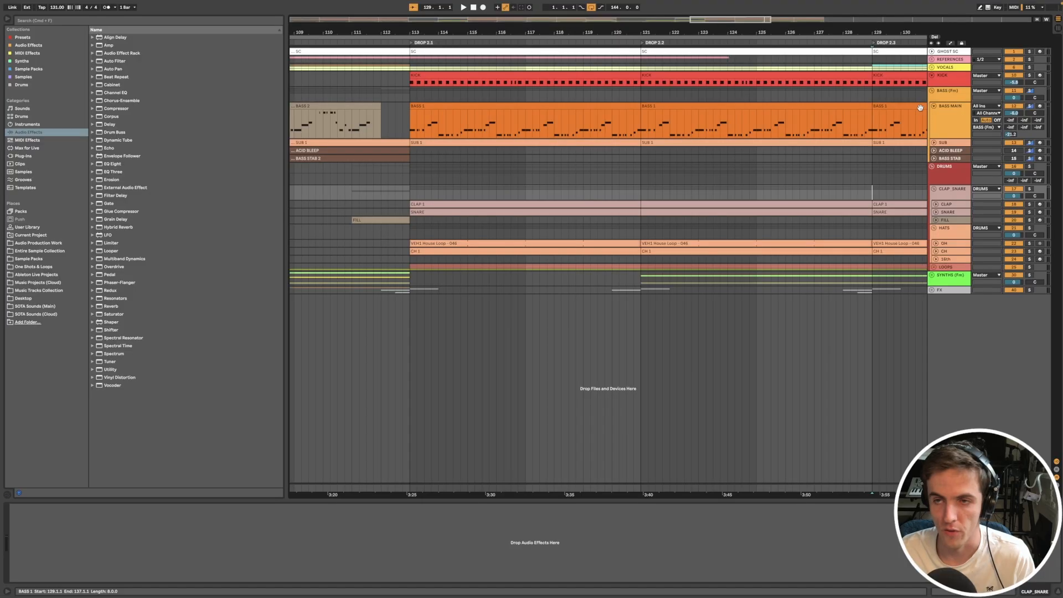
- Open the BASS MAIN track's sampler and try a different start point along the Track11 sample waveform
{"action": "left_click", "coordinate": [939, 128]}
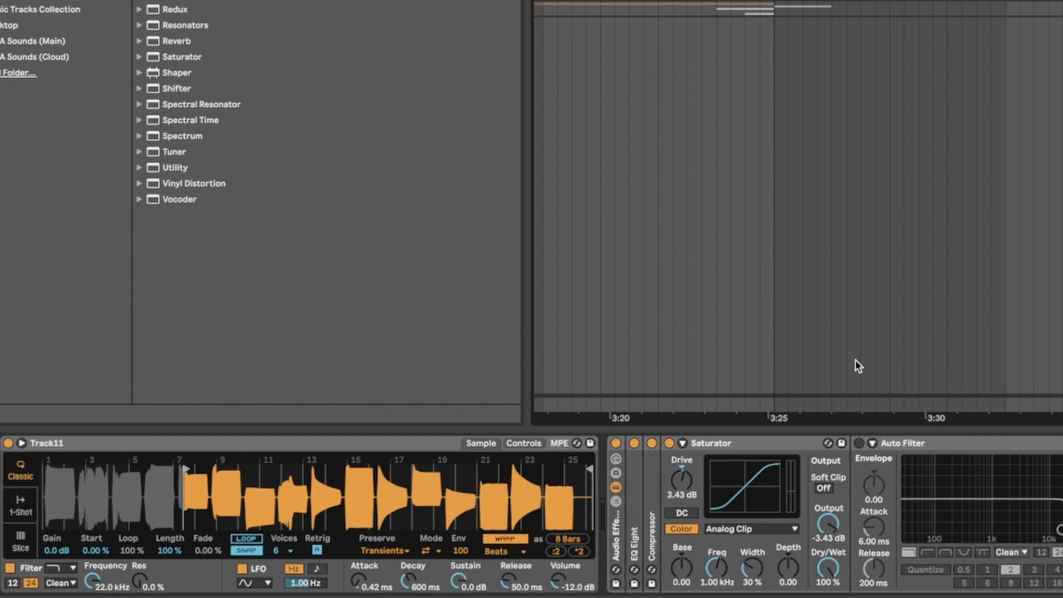
{"action": "left_click", "coordinate": [858, 335]}
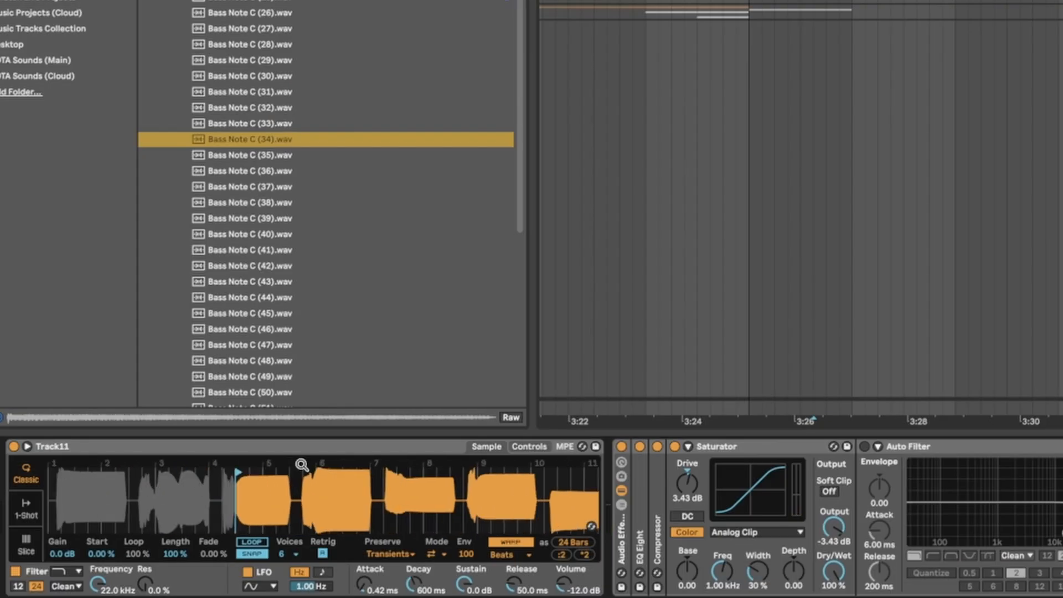
{"action": "key", "text": "super+z"}
{"action": "scroll", "coordinate": [429, 485], "scroll_direction": "down", "scroll_amount": 5}
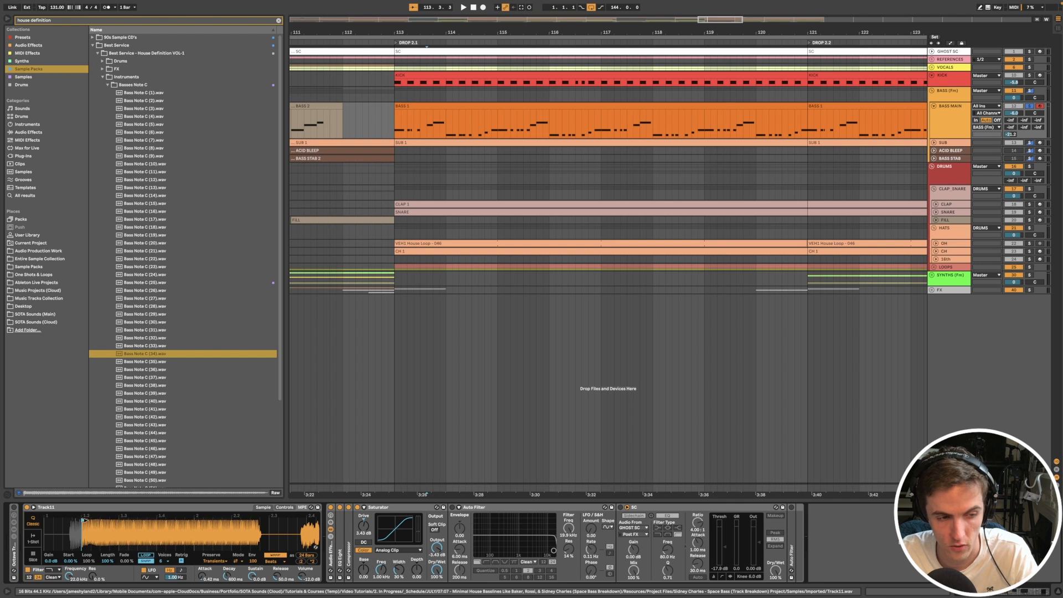
{"action": "mouse_move", "coordinate": [83, 520]}
{"action": "left_mouse_down"}
{"action": "mouse_move", "coordinate": [196, 522]}
{"action": "mouse_move", "coordinate": [71, 522]}
{"action": "left_mouse_up"}
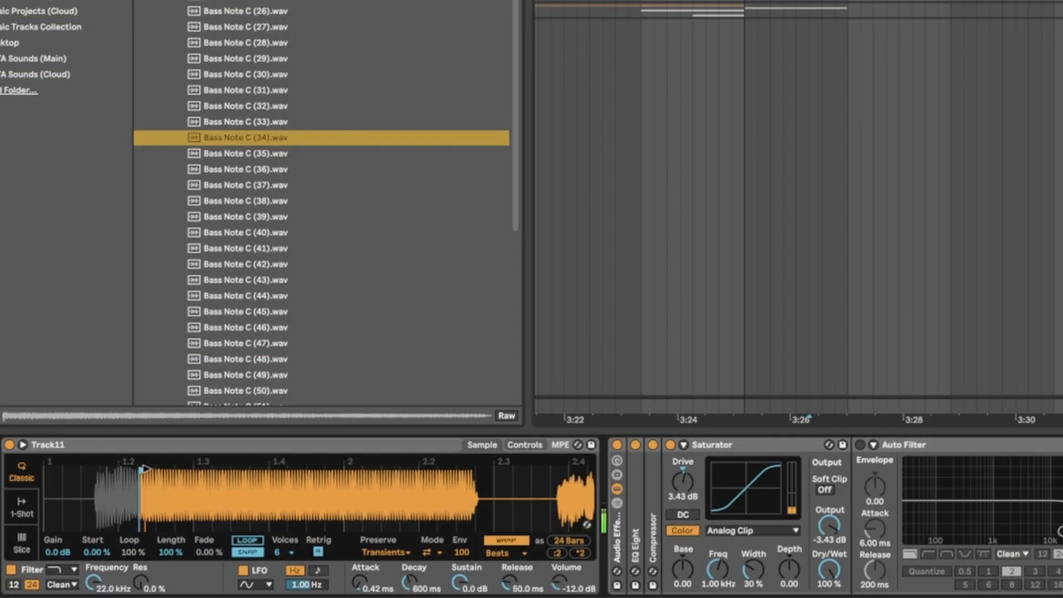
{"action": "left_click_drag", "start_coordinate": [146, 469], "coordinate": [239, 472]}
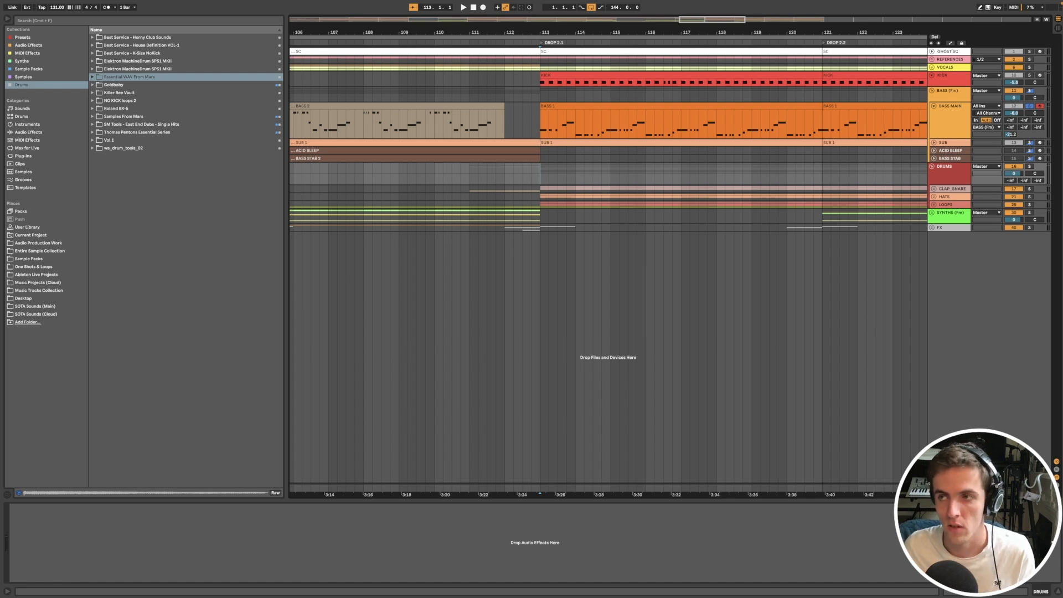
- Open the BASS 1 clip at DROP 2.1, play it back and examine its MIDI note pattern
{"action": "double_click", "coordinate": [620, 108]}
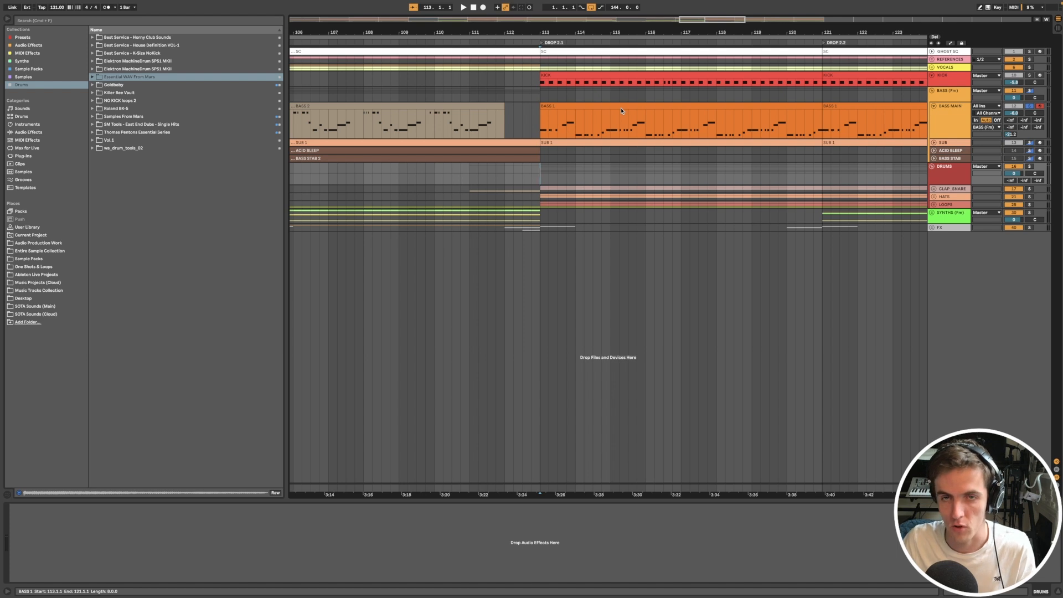
{"action": "double_click", "coordinate": [621, 107]}
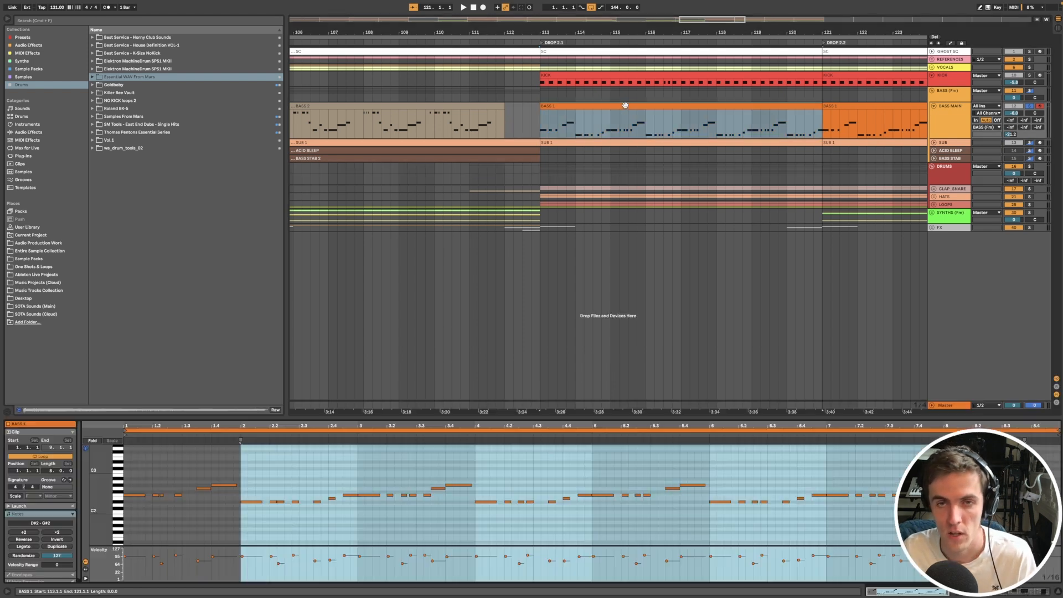
{"action": "key", "text": "space"}
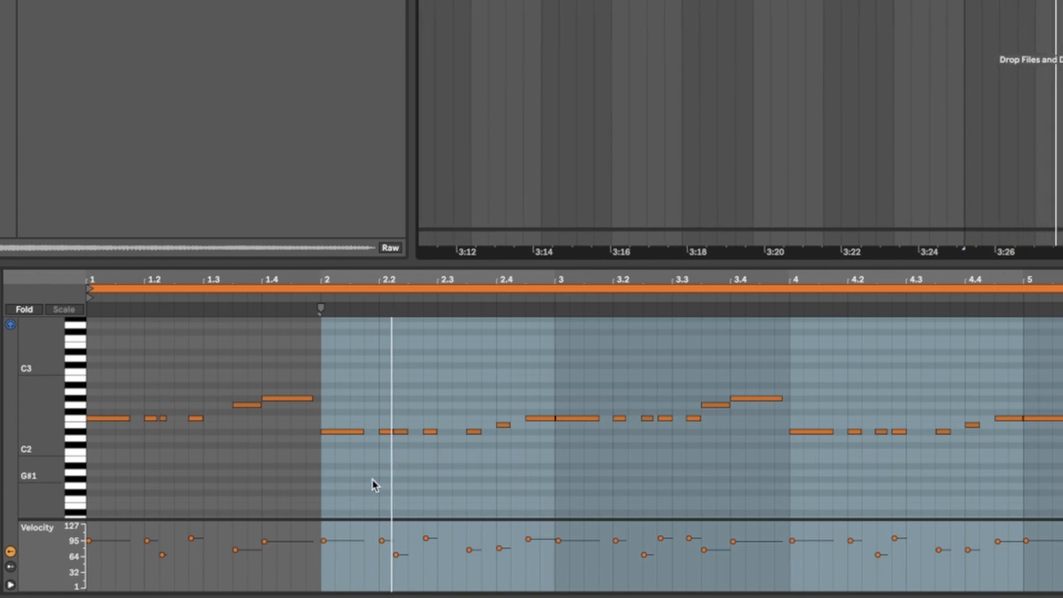
{"action": "scroll", "coordinate": [367, 480], "scroll_direction": "up", "scroll_amount": 3}
{"action": "scroll", "coordinate": [663, 451], "scroll_direction": "down", "scroll_amount": 2}
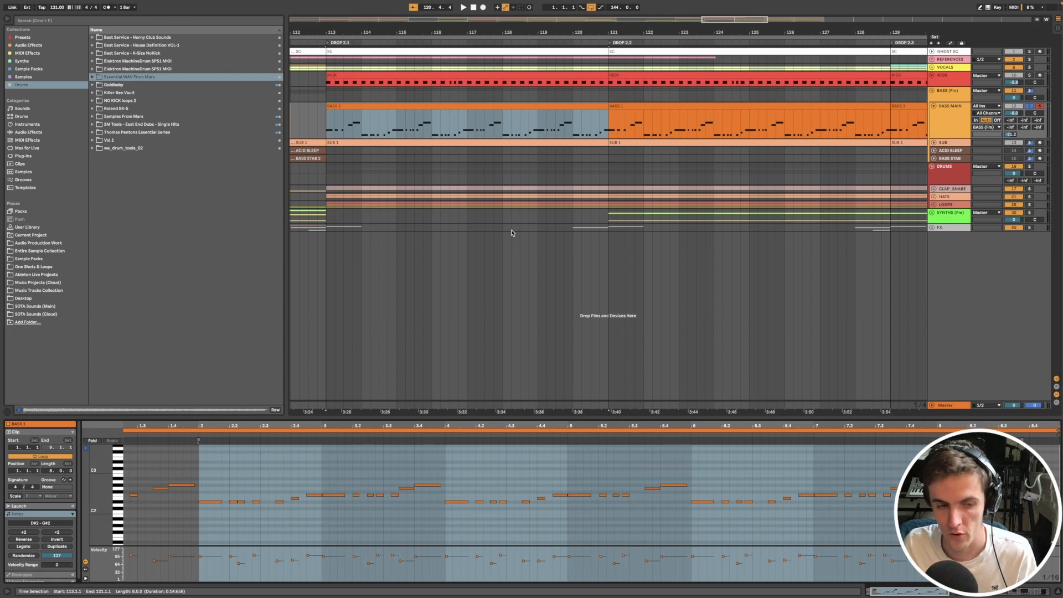
- Open the BASS 2 clip before DROP 2.1 and examine its note pitches and rhythm
{"action": "scroll", "coordinate": [506, 230], "scroll_direction": "left", "scroll_amount": 5}
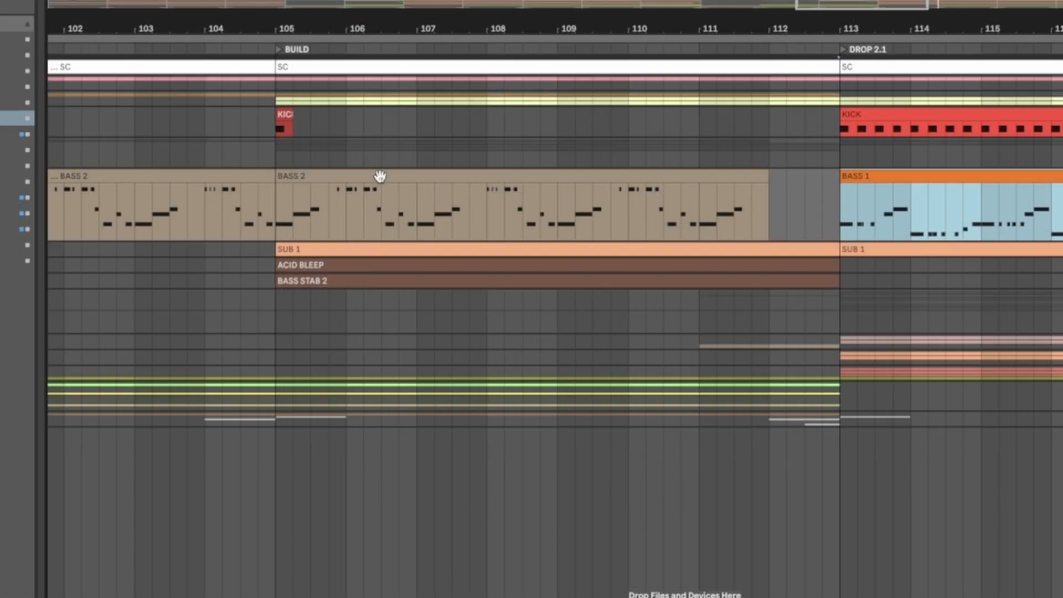
{"action": "left_click", "coordinate": [379, 176]}
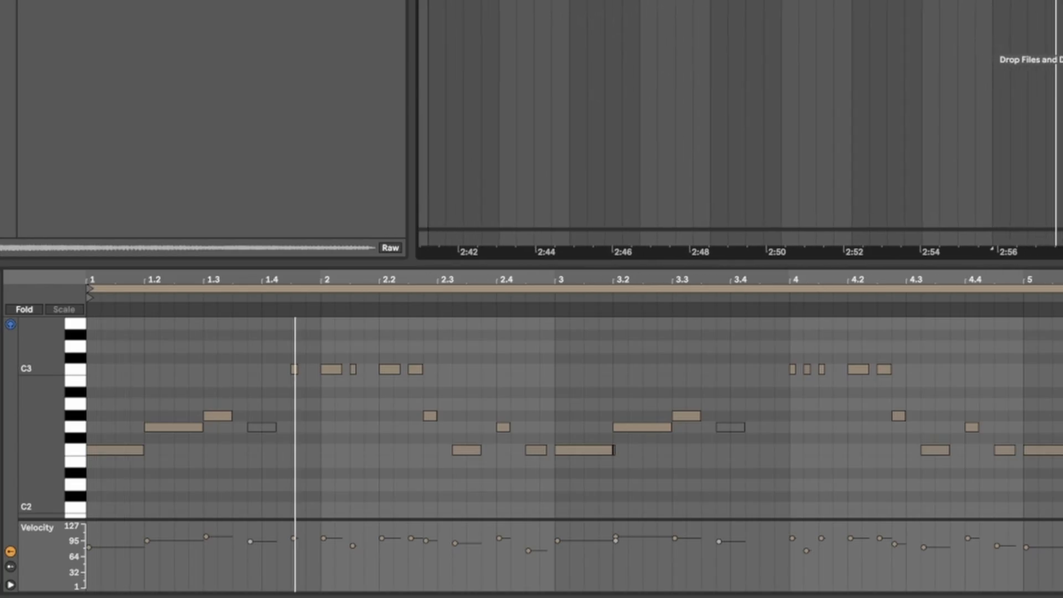
{"action": "scroll", "coordinate": [101, 415], "scroll_direction": "up", "scroll_amount": 5}
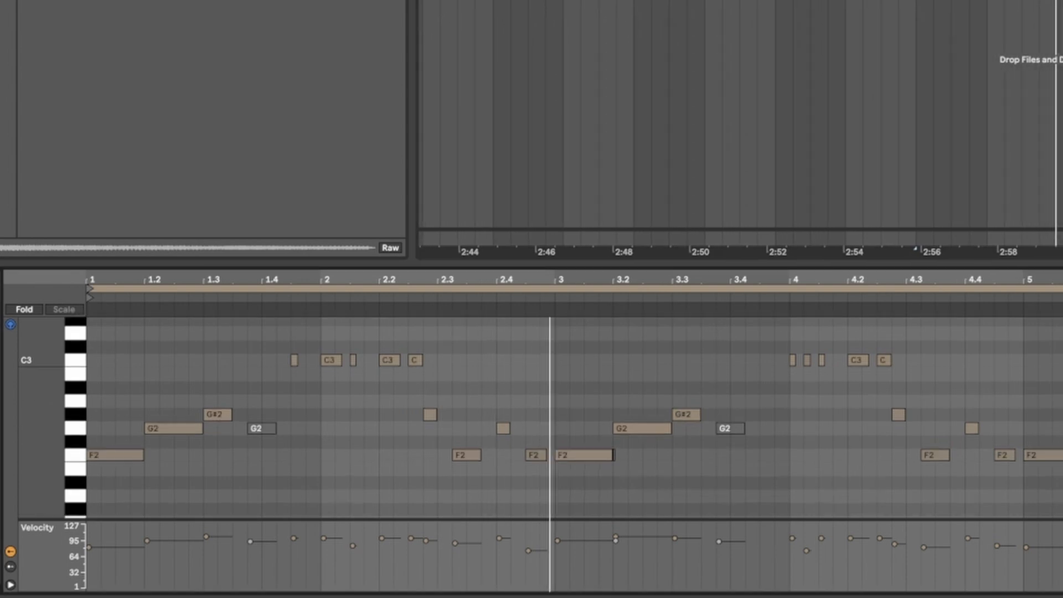
{"action": "scroll", "coordinate": [111, 414], "scroll_direction": "down", "scroll_amount": 3}
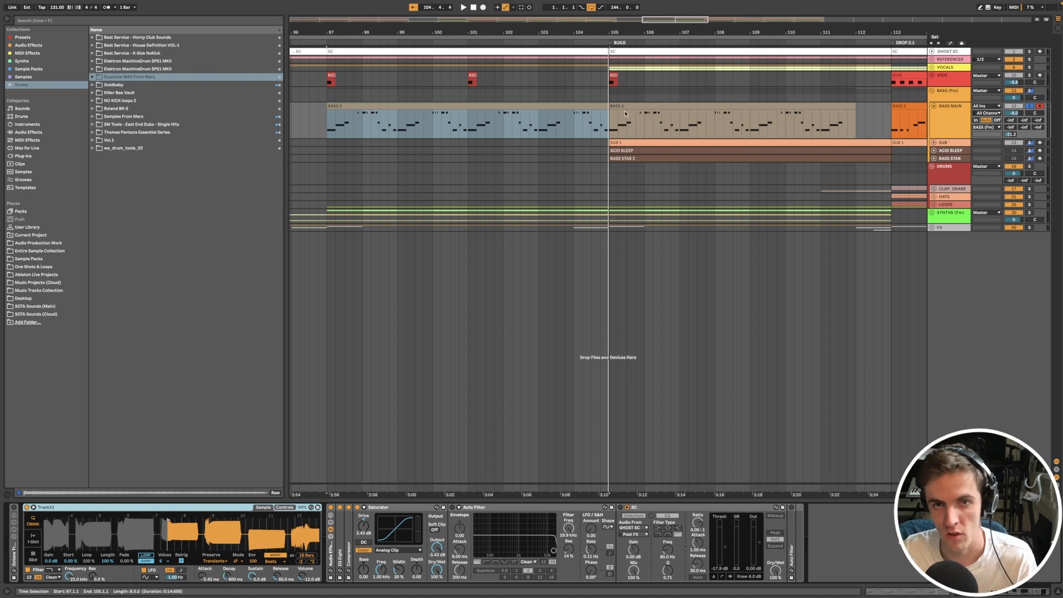
- Reopen the BASS 2 clip at BUILD and examine the pitch jump between its low notes and the C3 notes
{"action": "double_click", "coordinate": [626, 113]}
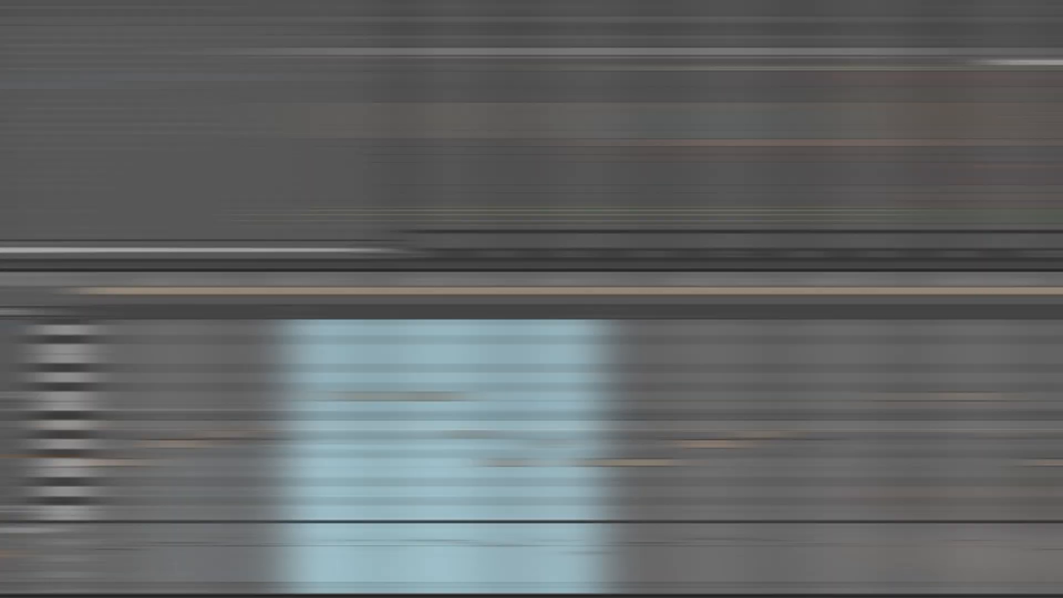
{"action": "left_click_drag", "start_coordinate": [97, 510], "coordinate": [105, 510]}
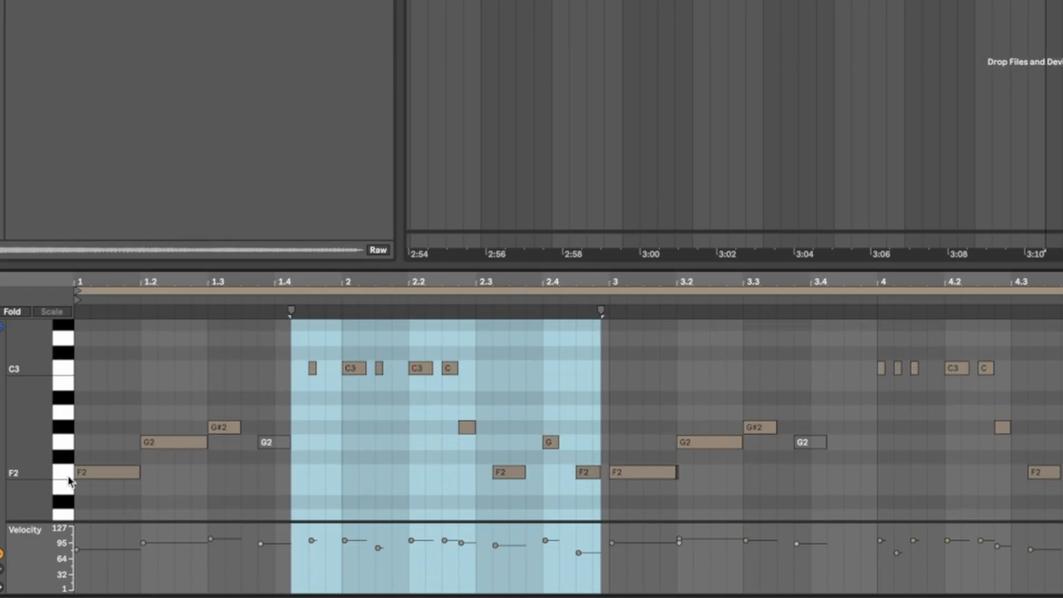
{"action": "scroll", "coordinate": [81, 429], "scroll_direction": "up", "scroll_amount": 2}
{"action": "scroll", "coordinate": [118, 443], "scroll_direction": "up", "scroll_amount": 3}
{"action": "scroll", "coordinate": [118, 443], "scroll_direction": "down", "scroll_amount": 4}
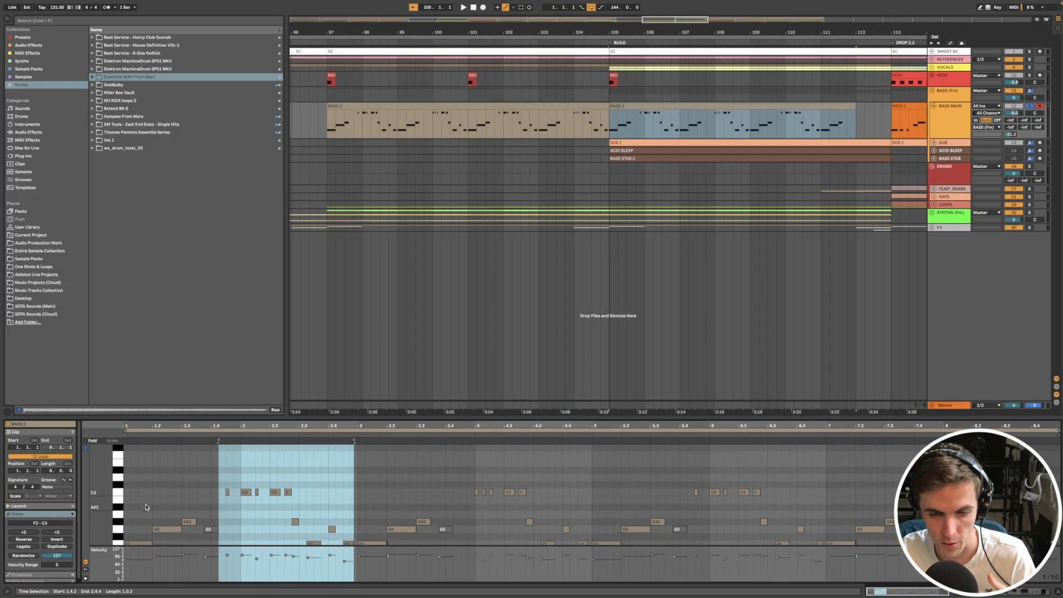
{"action": "scroll", "coordinate": [163, 494], "scroll_direction": "down", "scroll_amount": 3}
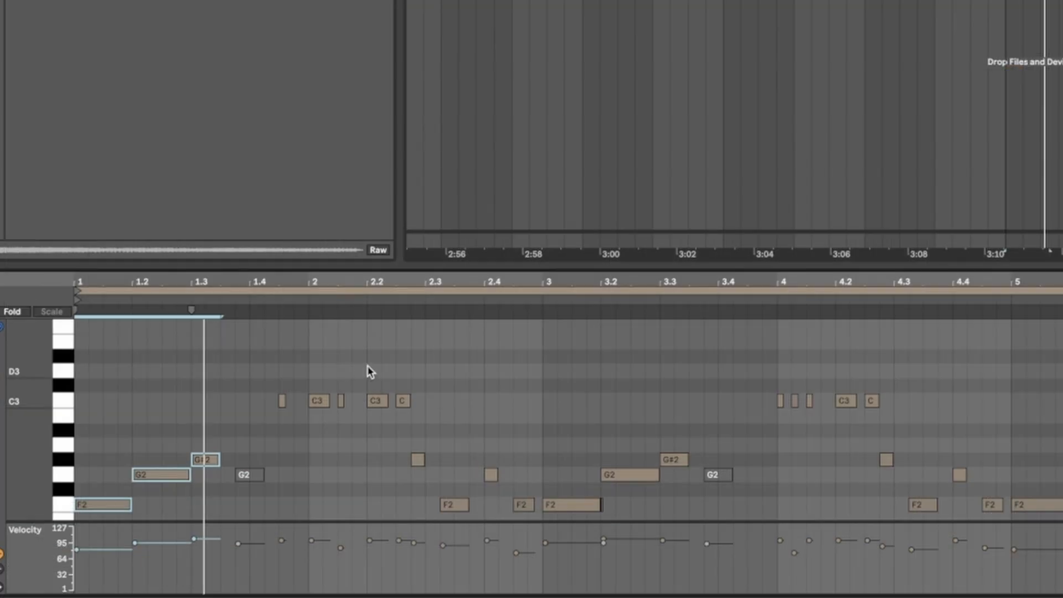
- Try raising the C3 note at 2.2 in the BASS 2 clip by one octave to C4 and play it back
{"action": "key", "text": "space"}
{"action": "left_click", "coordinate": [375, 401]}
{"action": "key", "text": "shift+Up"}
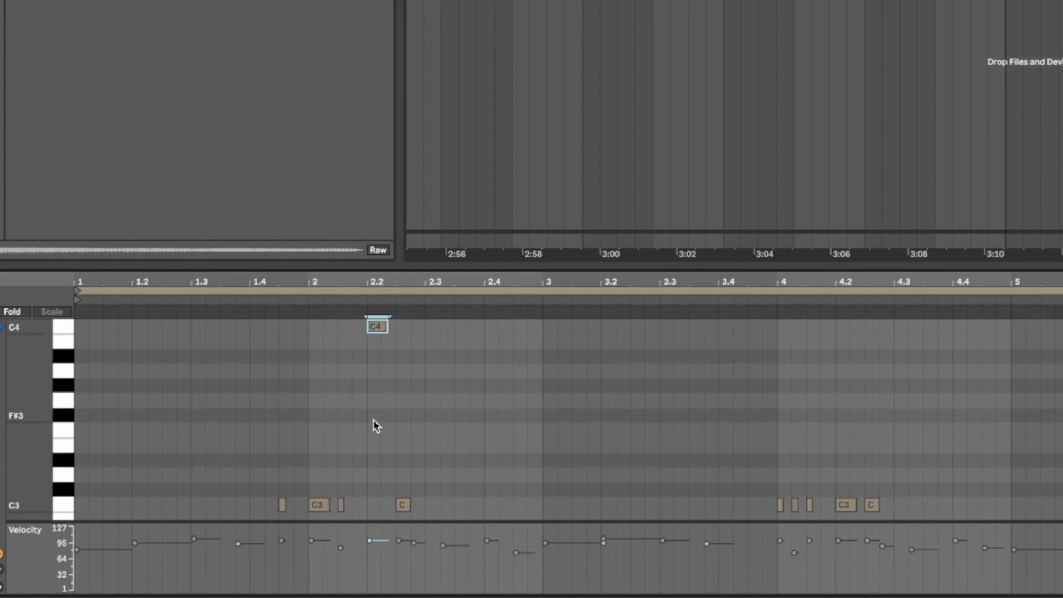
{"action": "key", "text": "space"}
{"action": "scroll", "coordinate": [260, 430], "scroll_direction": "down", "scroll_amount": 4}
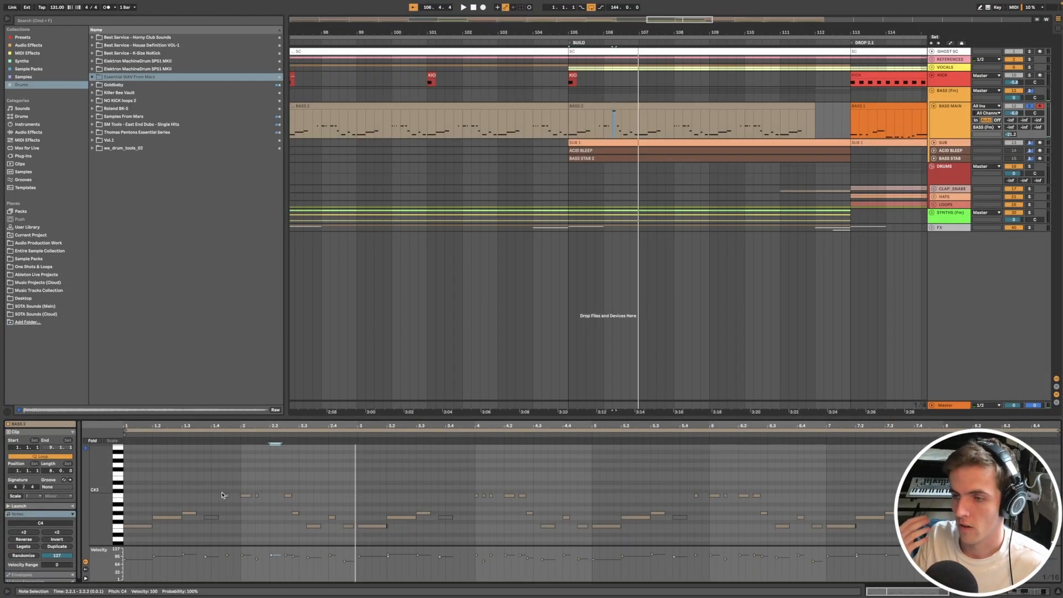
{"action": "left_click_drag", "start_coordinate": [101, 485], "coordinate": [78, 499]}
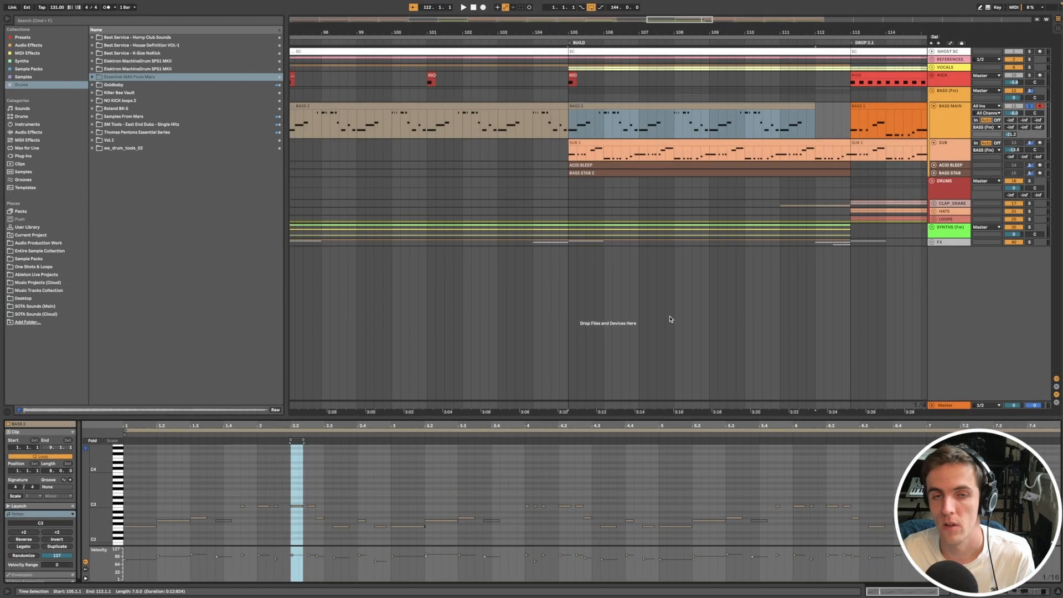
- Show the BASS MAIN track's device chain and inspect the EQ Eight's low-cut band, leaving the device collapsed
{"action": "scroll", "coordinate": [669, 315], "scroll_direction": "right", "scroll_amount": 2}
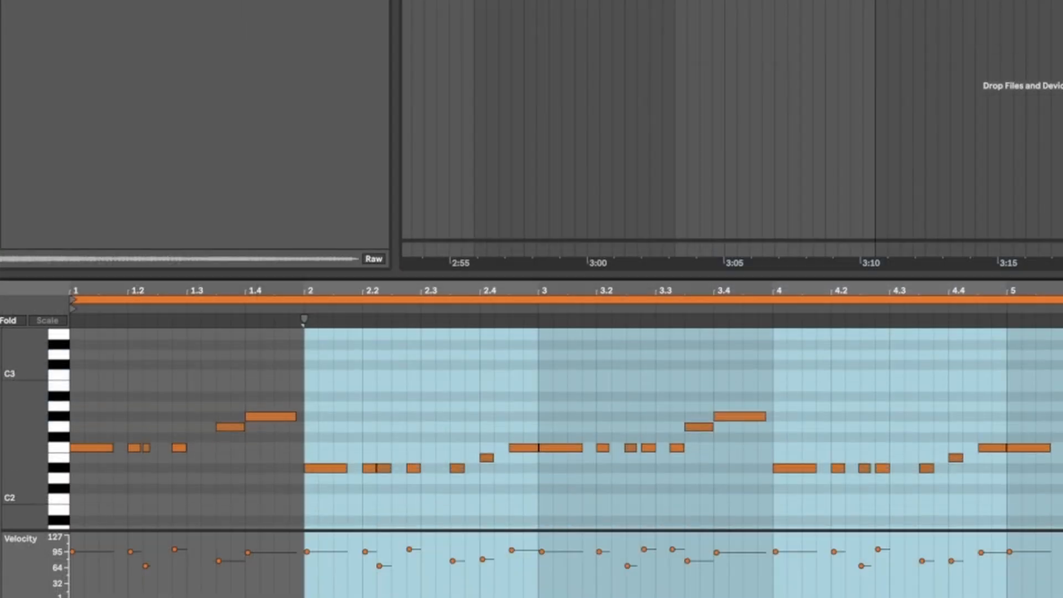
{"action": "scroll", "coordinate": [33, 399], "scroll_direction": "up", "scroll_amount": 1}
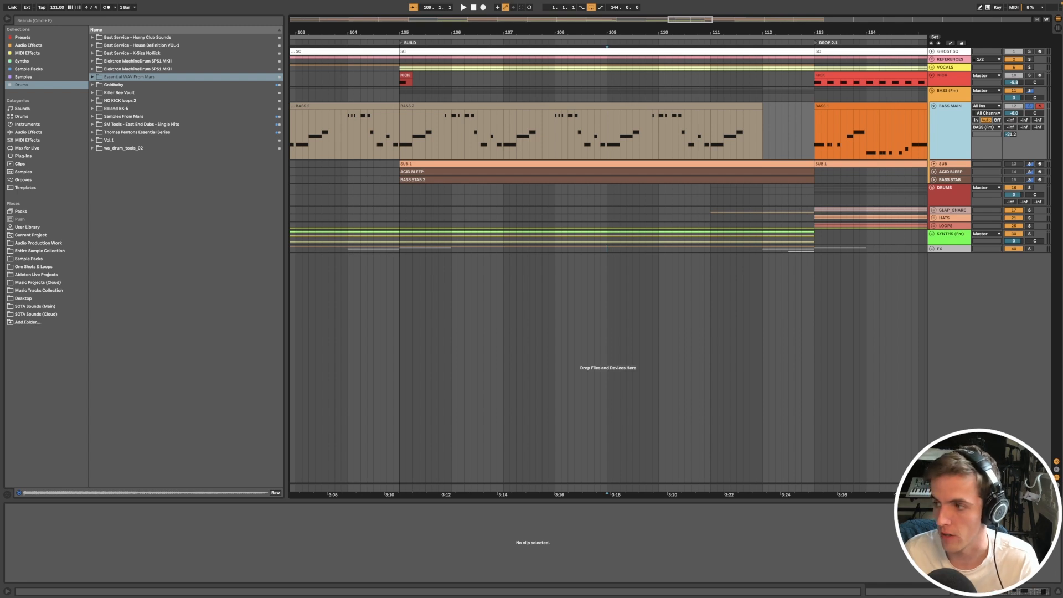
{"action": "key", "text": "shift+Tab"}
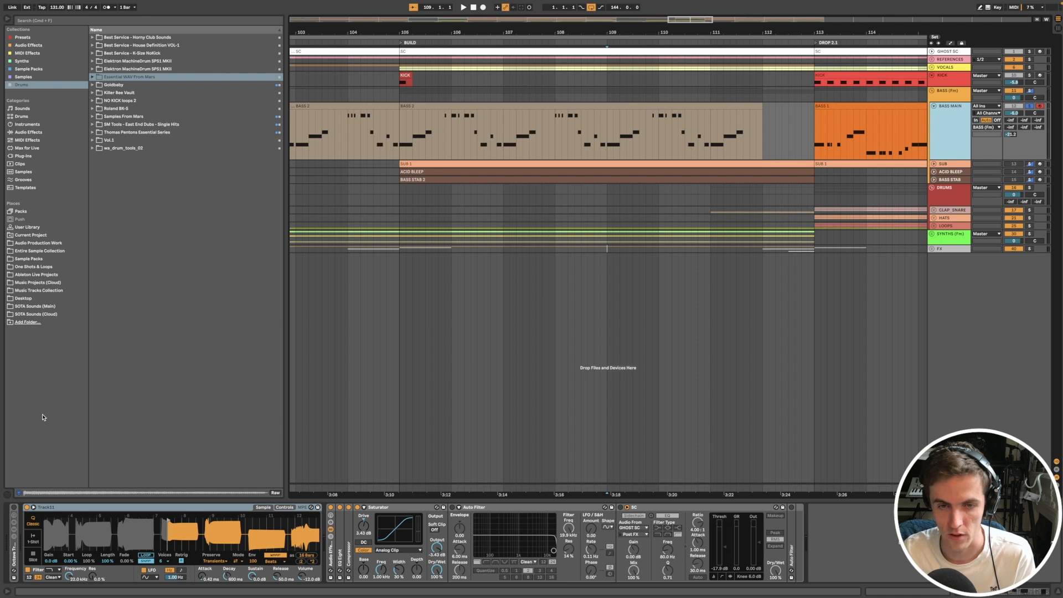
{"action": "left_click", "coordinate": [687, 320]}
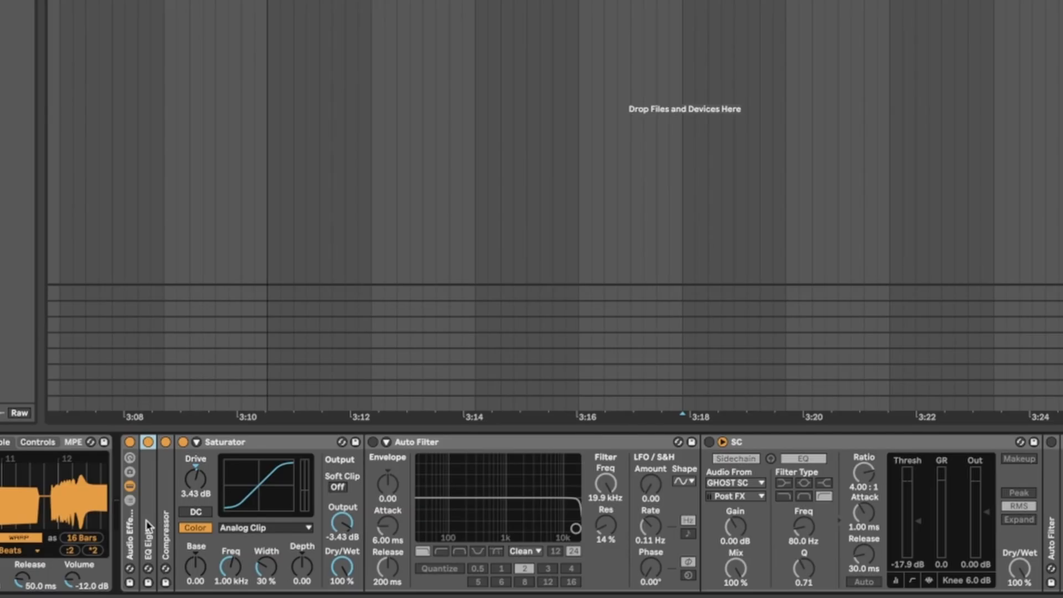
{"action": "double_click", "coordinate": [340, 550]}
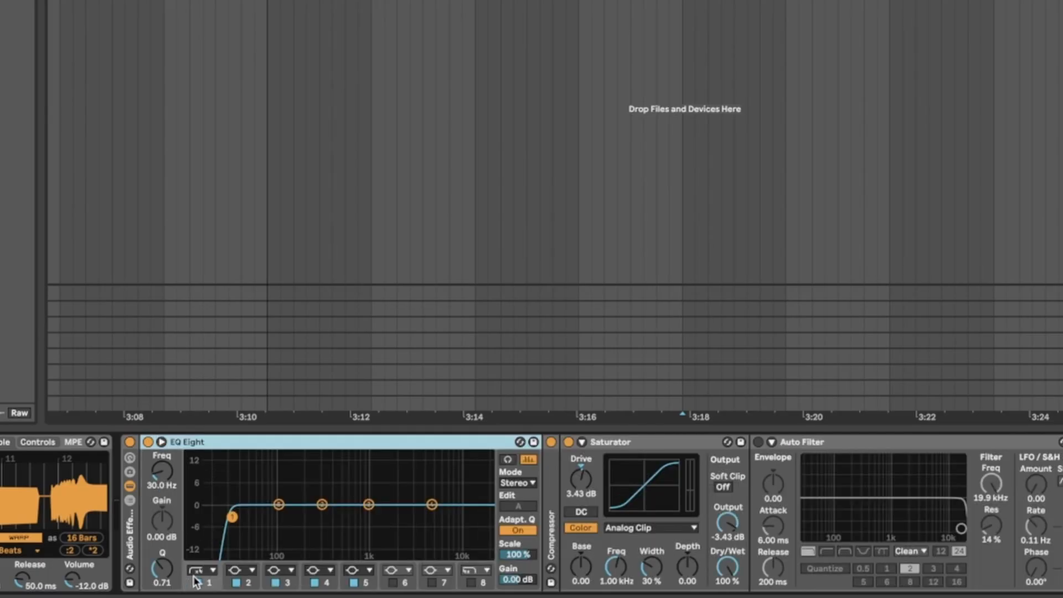
{"action": "double_click", "coordinate": [241, 446]}
- Expand the Compressor on the BASS MAIN track, inspect its ratio, attack and threshold settings, and collapse it again
{"action": "double_click", "coordinate": [163, 484]}
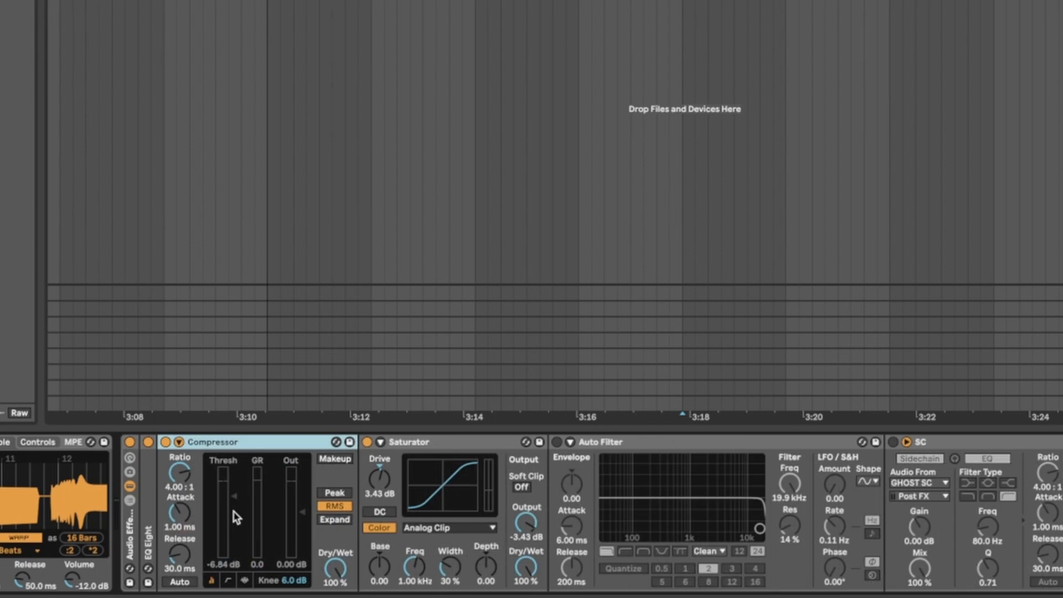
{"action": "double_click", "coordinate": [232, 443]}
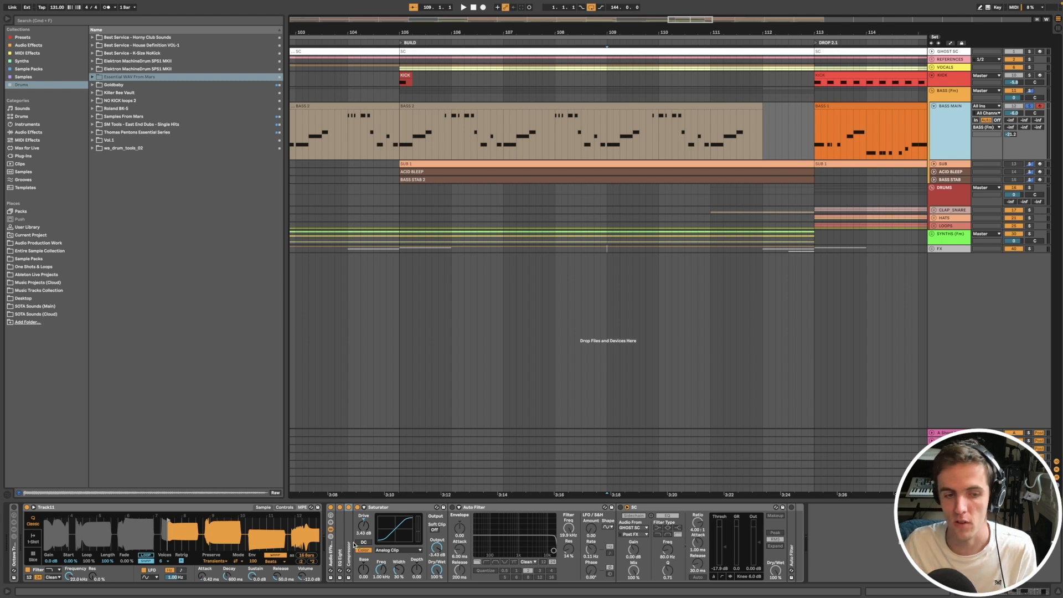
{"action": "double_click", "coordinate": [350, 546]}
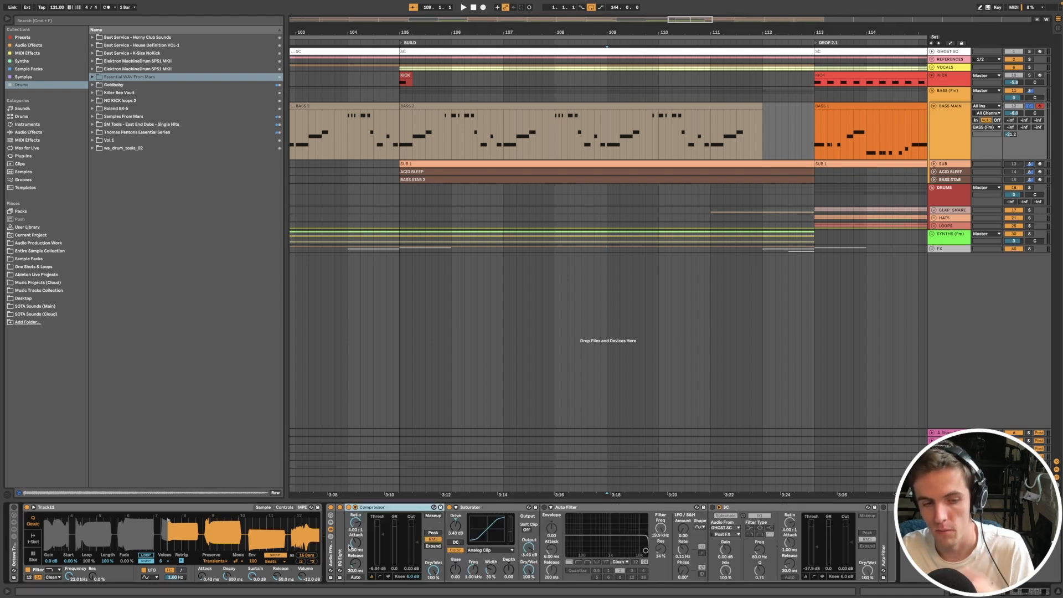
{"action": "double_click", "coordinate": [388, 507]}
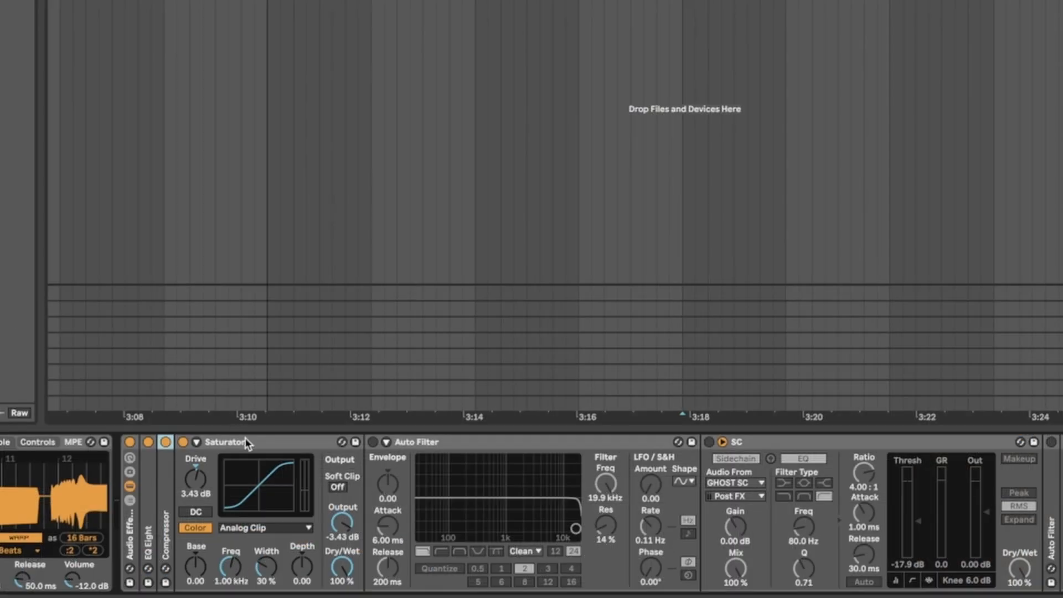
- Collapse the Saturator and try sweeping the Auto Filter's low-pass frequency to about 3.50 kHz with about 59% resonance
{"action": "double_click", "coordinate": [244, 440]}
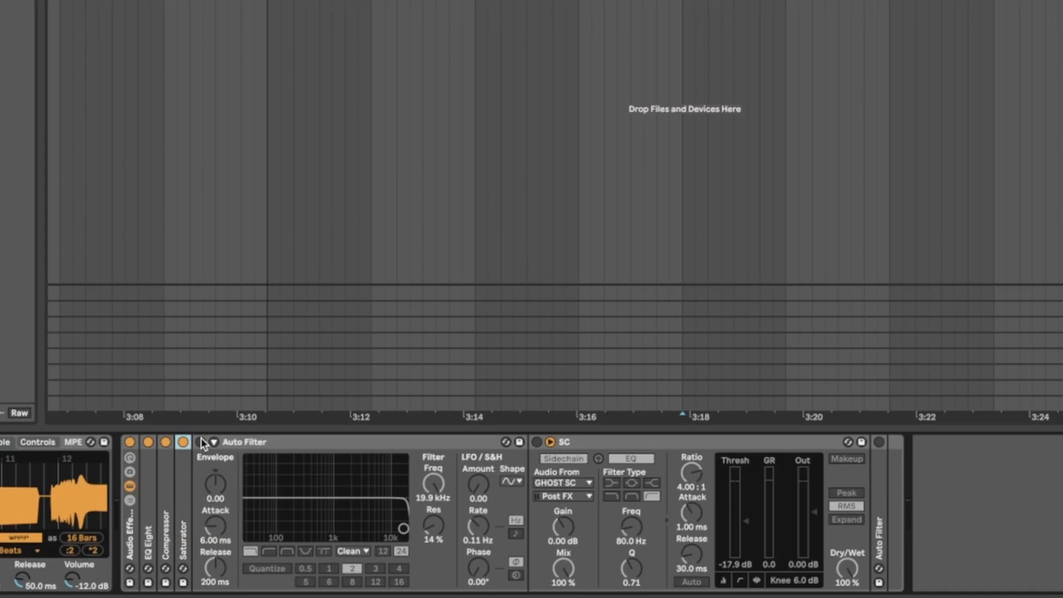
{"action": "left_click", "coordinate": [367, 508]}
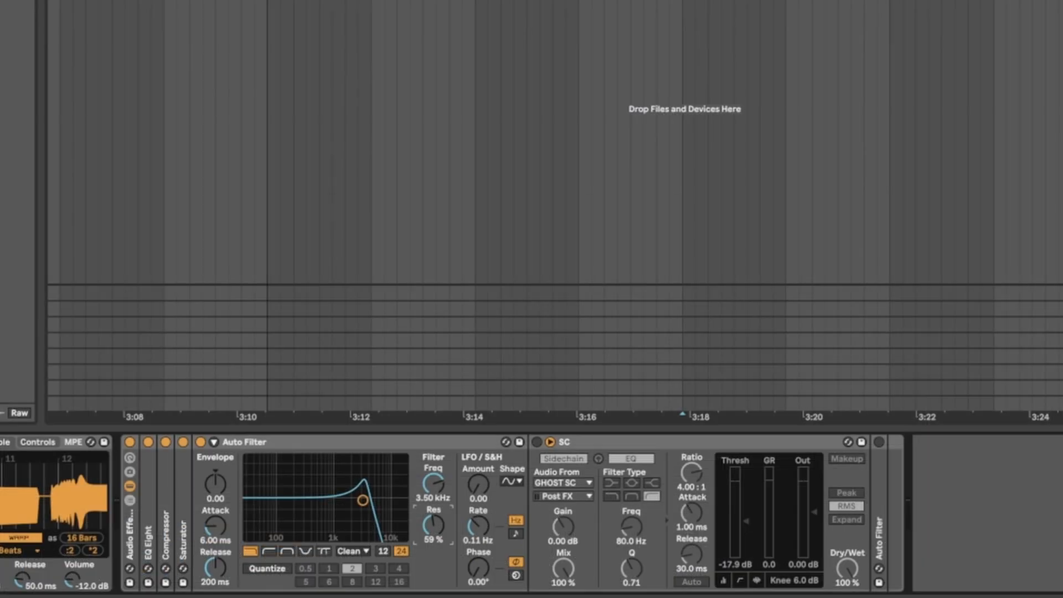
{"action": "left_click_drag", "start_coordinate": [483, 549], "coordinate": [483, 548]}
{"action": "mouse_move", "coordinate": [433, 485]}
{"action": "left_mouse_down"}
{"action": "mouse_move", "coordinate": [432, 494]}
{"action": "mouse_move", "coordinate": [432, 480]}
{"action": "left_mouse_up"}
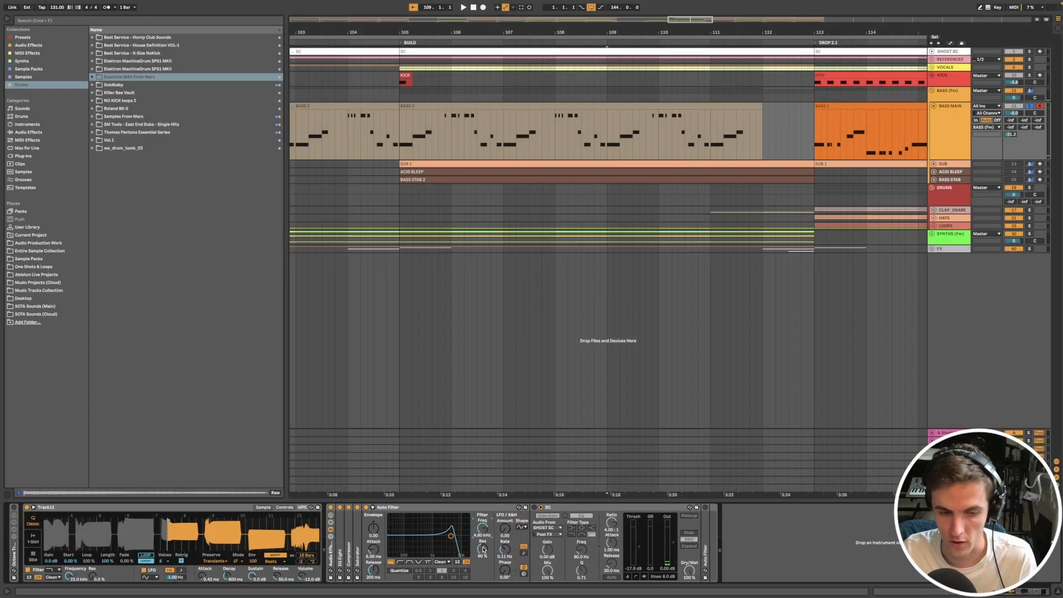
{"action": "left_click_drag", "start_coordinate": [433, 525], "coordinate": [434, 503]}
{"action": "left_click_drag", "start_coordinate": [482, 549], "coordinate": [483, 566]}
- Undo the Auto Filter frequency and resonance changes on the BASS MAIN track
{"action": "key", "text": "super+z"}
{"action": "key", "text": "super+z"}
{"action": "key", "text": "super+z"}
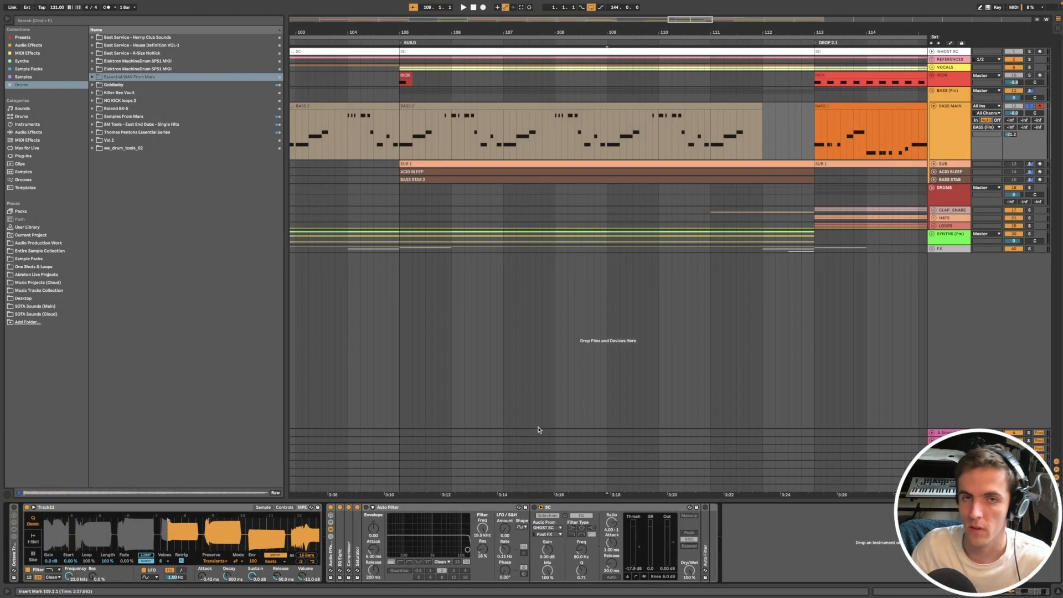
- Select the BASS 1 clip at DROP 2.1 on the BASS MAIN track and play it back from bar 113
{"action": "scroll", "coordinate": [556, 350], "scroll_direction": "down", "scroll_amount": 5}
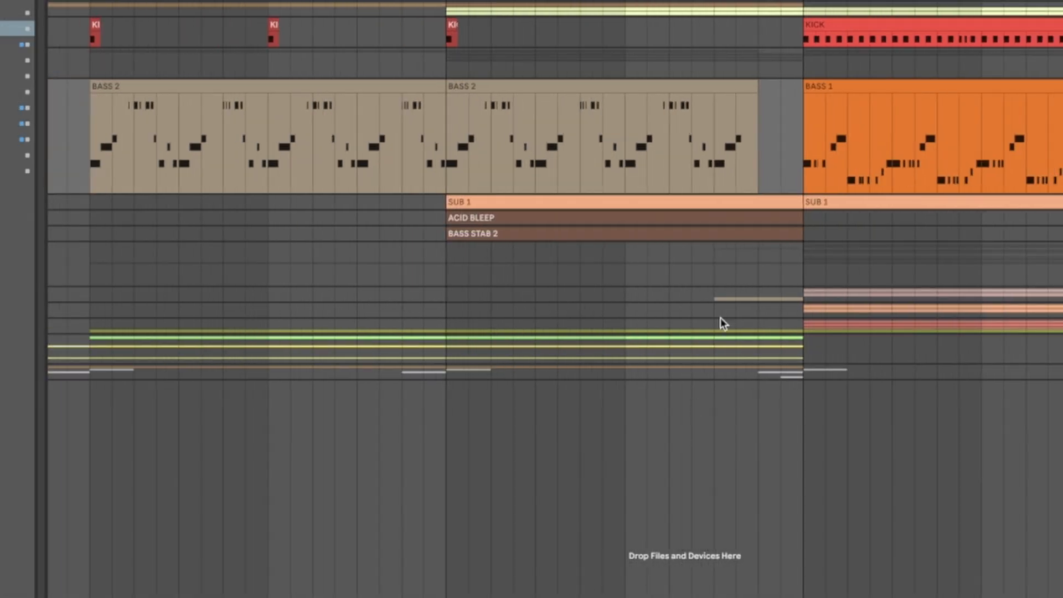
{"action": "scroll", "coordinate": [694, 138], "scroll_direction": "up", "scroll_amount": 6}
{"action": "double_click", "coordinate": [694, 138]}
{"action": "scroll", "coordinate": [858, 154], "scroll_direction": "right", "scroll_amount": 5}
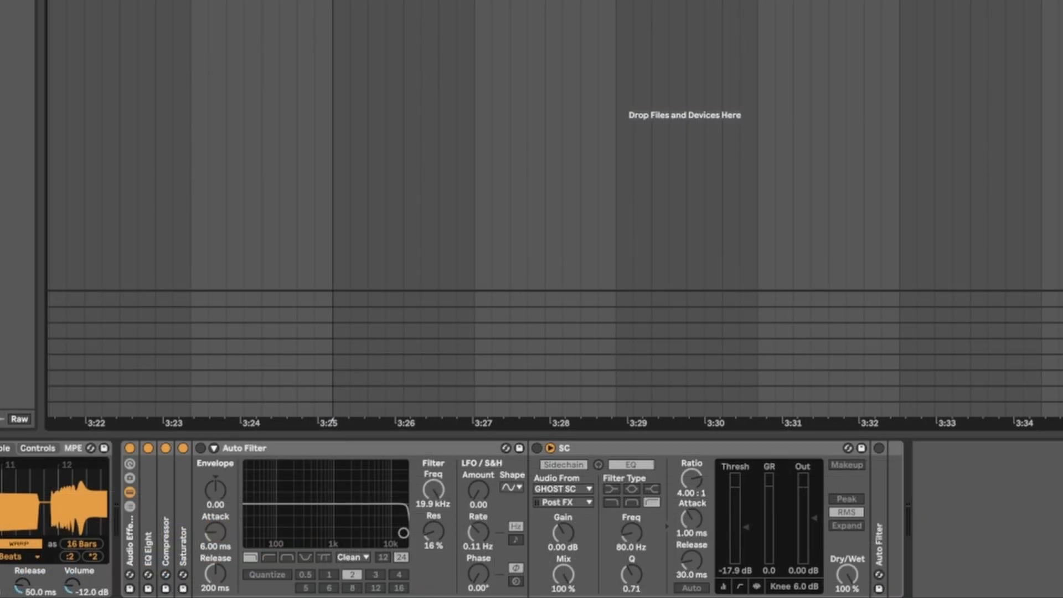
{"action": "left_click", "coordinate": [705, 446]}
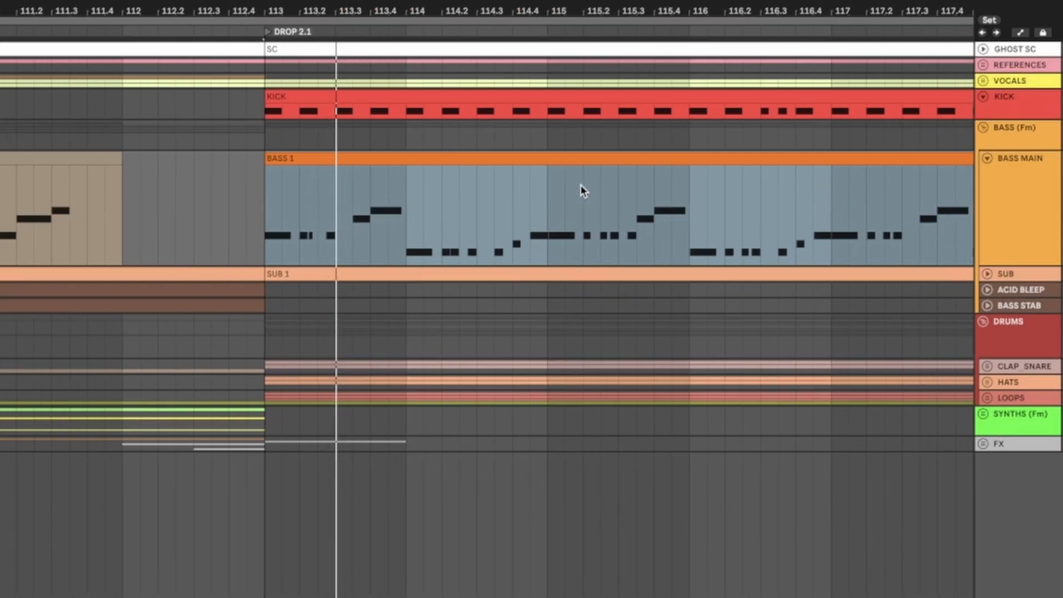
{"action": "scroll", "coordinate": [580, 186], "scroll_direction": "down", "scroll_amount": 5}
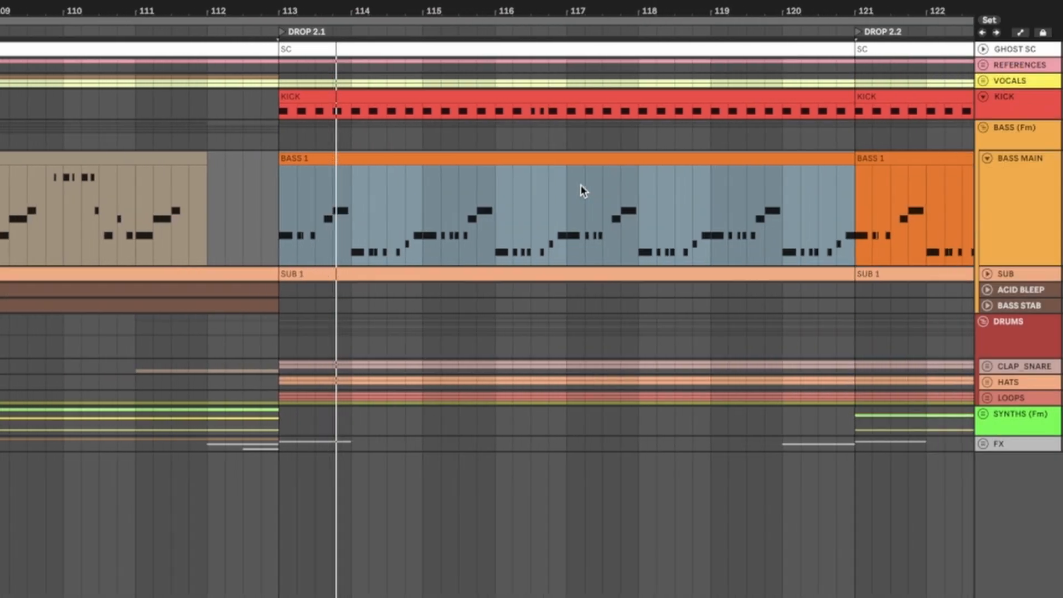